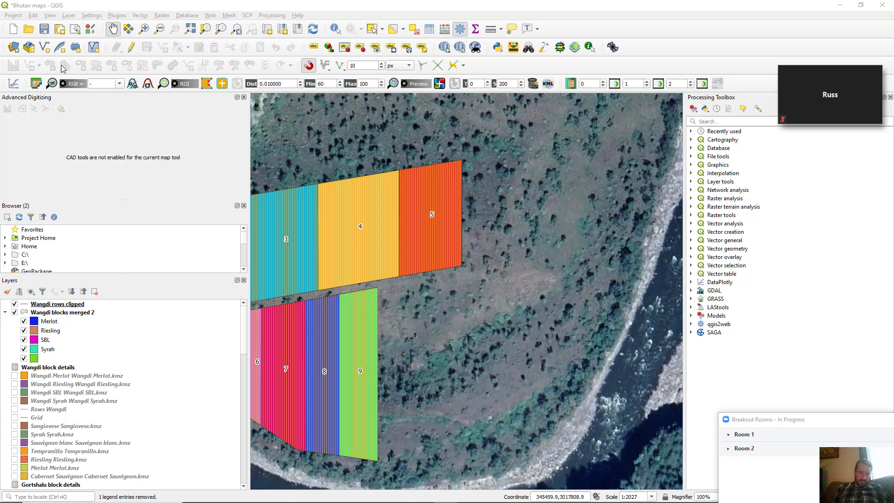
# Look through the Layer menu's Add Layer submenu, then dismiss it without choosing anything
pyautogui.click(75, 7)
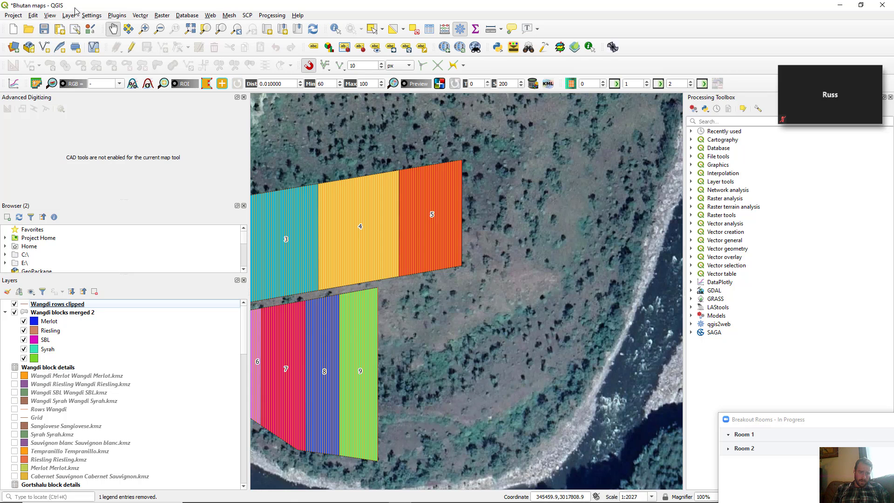
pyautogui.click(69, 16)
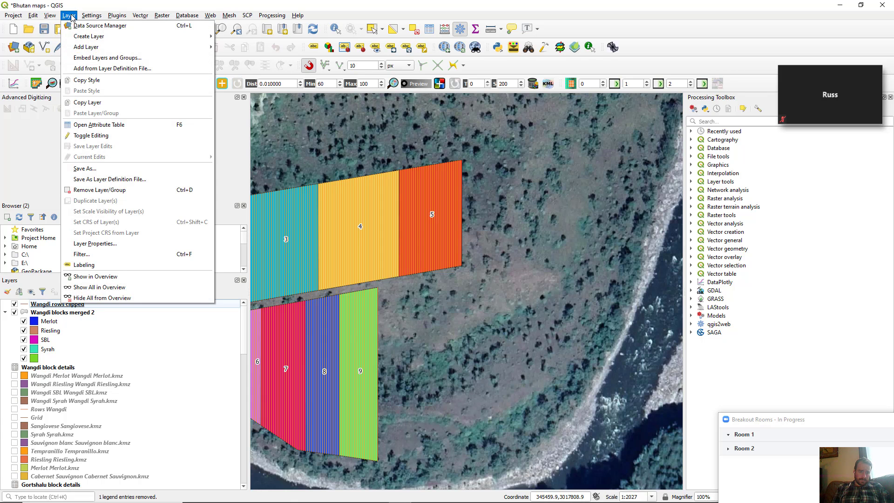
pyautogui.moveTo(53, 16)
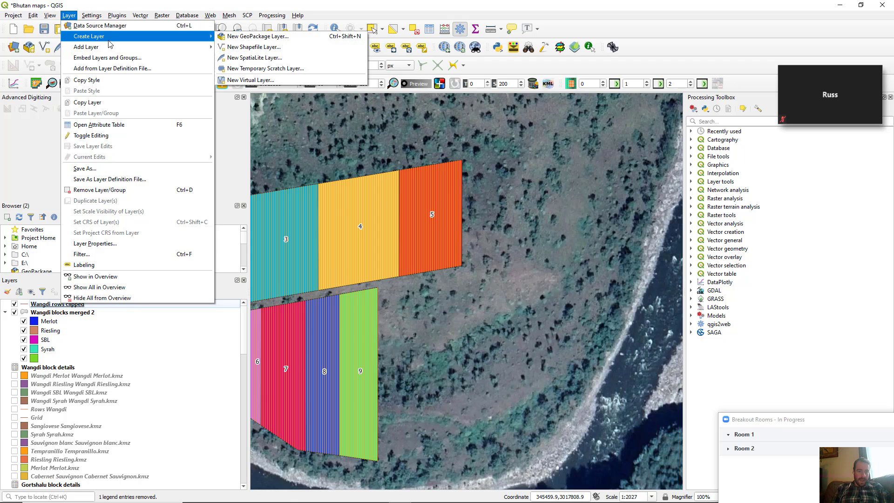
pyautogui.moveTo(127, 48)
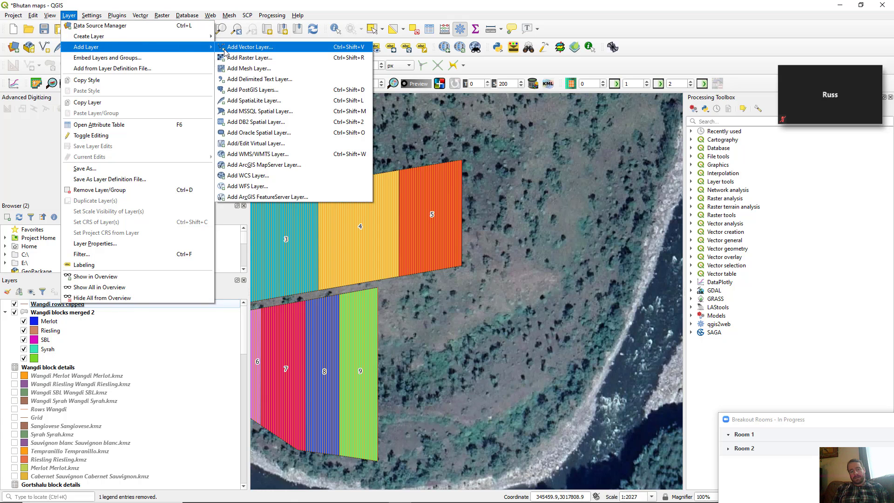
pyautogui.press('Escape')
pyautogui.press('Escape')
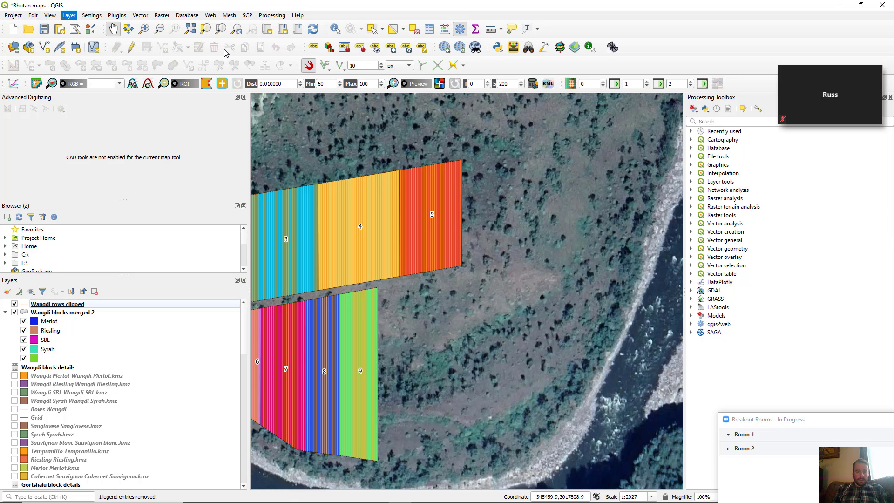
# Open the vector Data Source Manager and select merge test.shp as the dataset
pyautogui.hotkey('ctrl', 'shift', 'v')
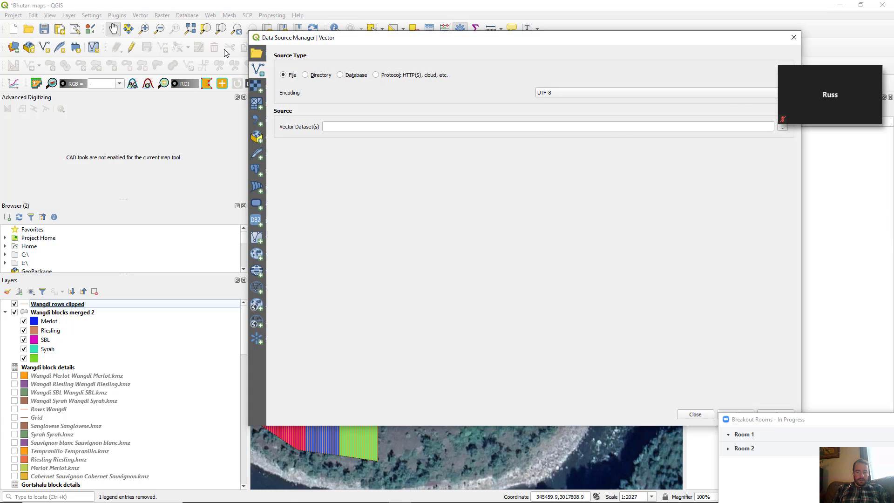
pyautogui.moveTo(467, 42); pyautogui.dragTo(415, 40)
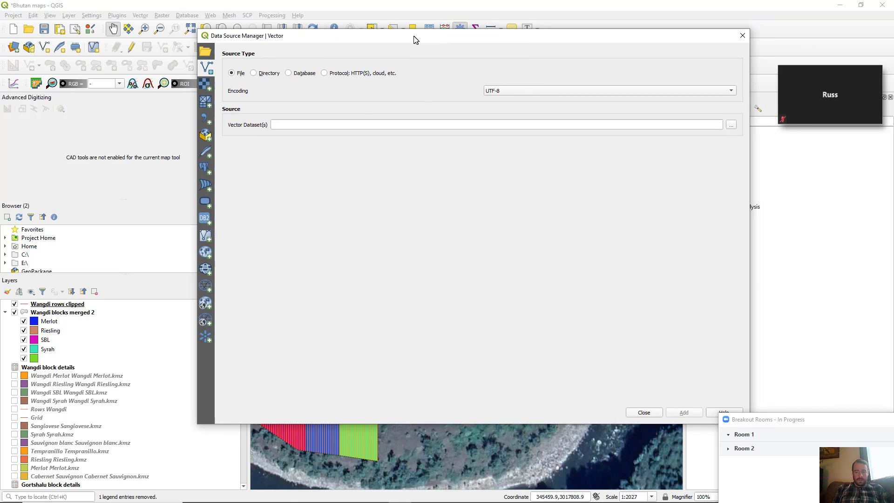
pyautogui.click(730, 126)
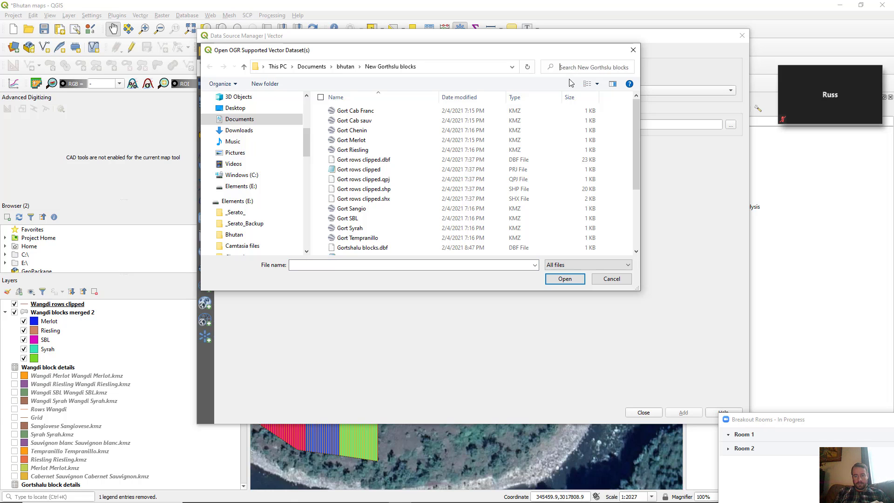
pyautogui.write('merge')
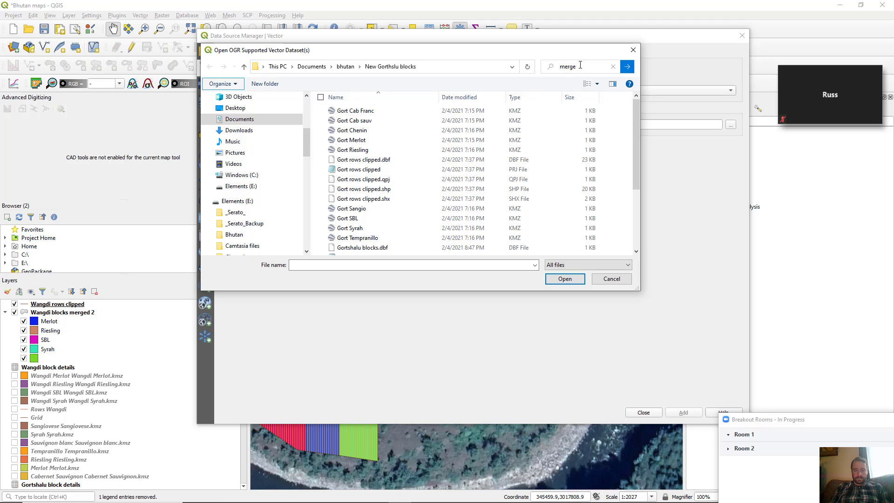
pyautogui.press('Return')
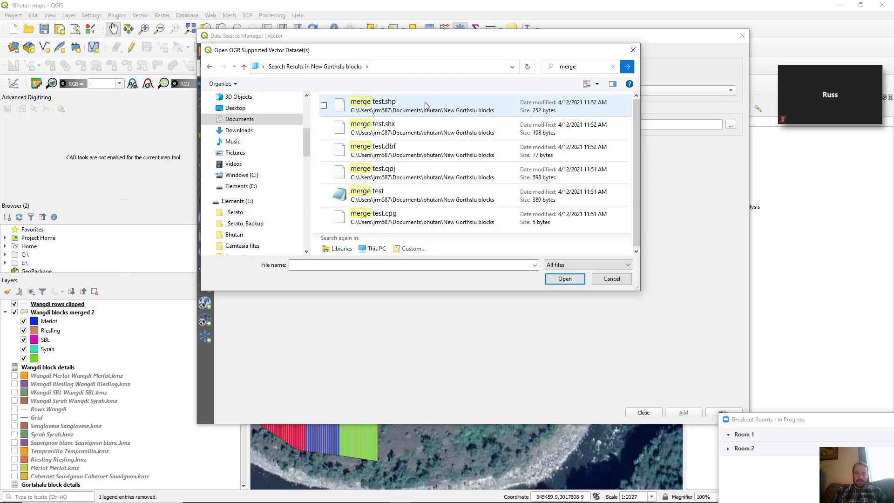
pyautogui.press('Escape')
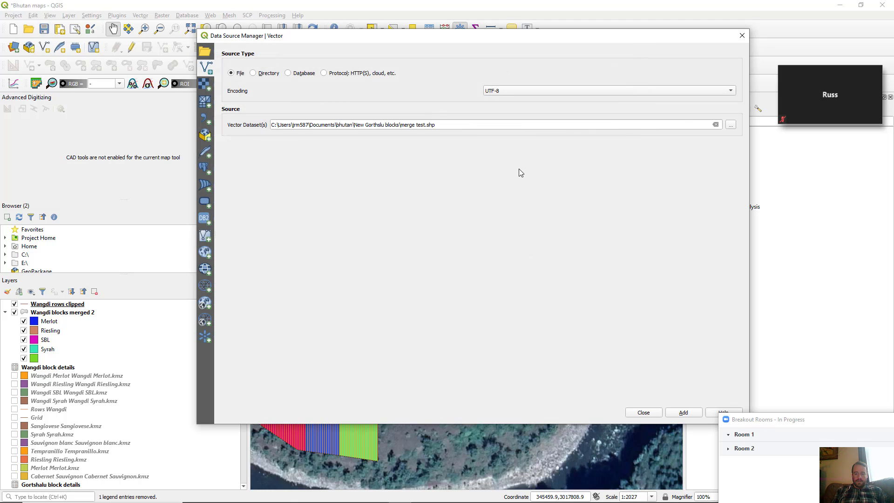
# Add the merge test layer and zoom in on its pink polygon beside block 9
pyautogui.click(684, 412)
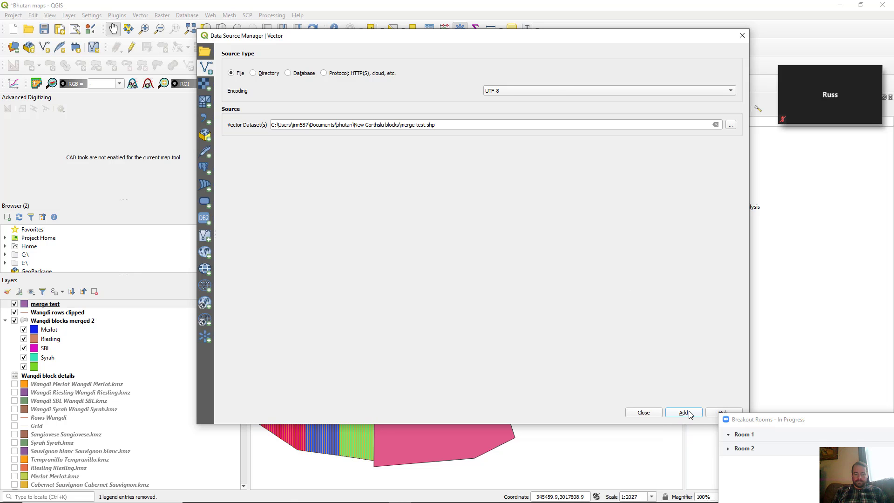
pyautogui.click(742, 35)
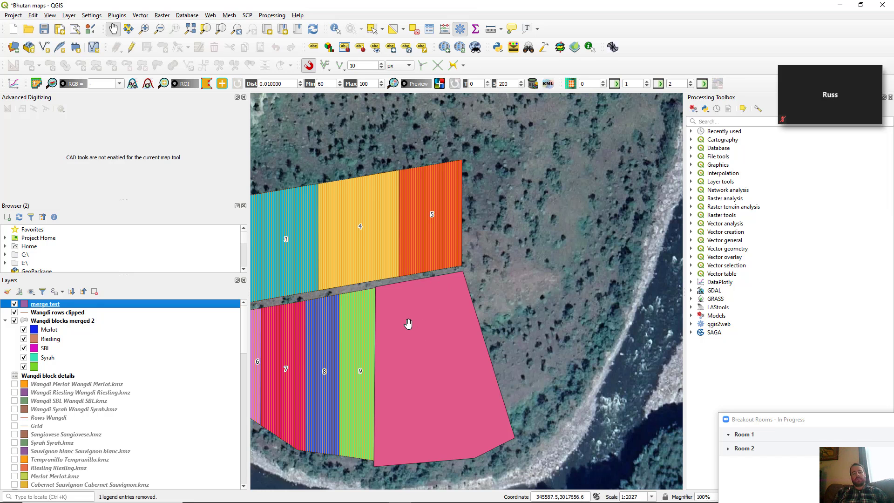
pyautogui.scroll(1, 408, 323)
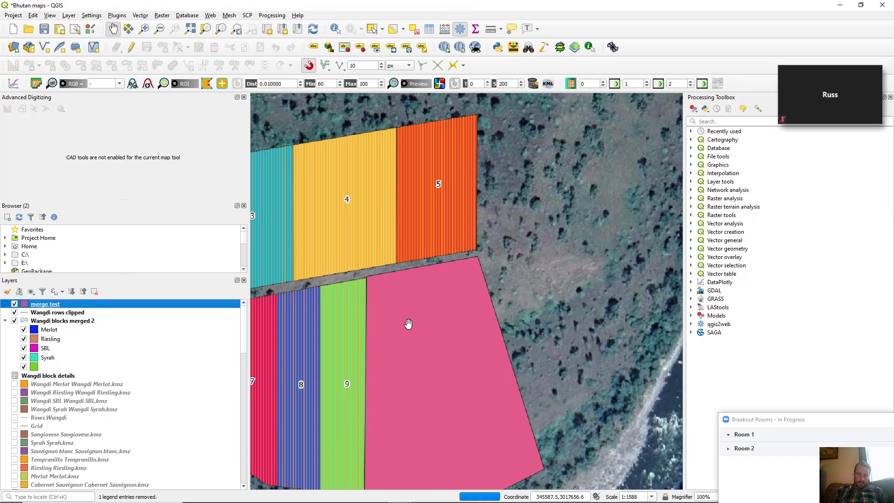
pyautogui.scroll(3, 408, 323)
pyautogui.moveTo(376, 309); pyautogui.dragTo(407, 272)
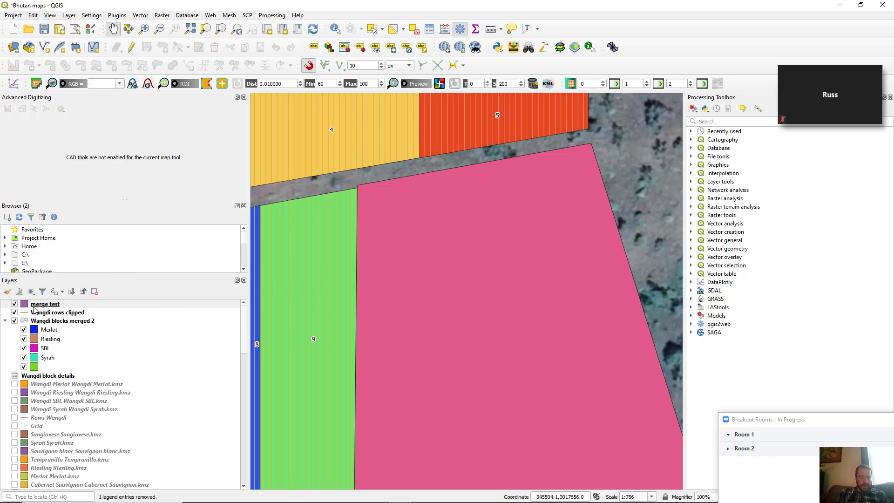
# Toggle the merge test layer off and on to compare it with block 9
pyautogui.click(14, 304)
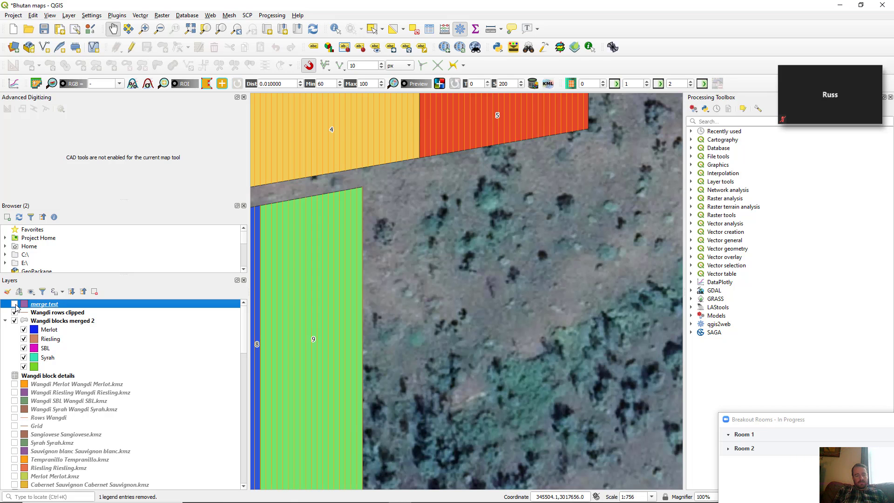
pyautogui.click(15, 304)
pyautogui.click(14, 304)
pyautogui.click(15, 304)
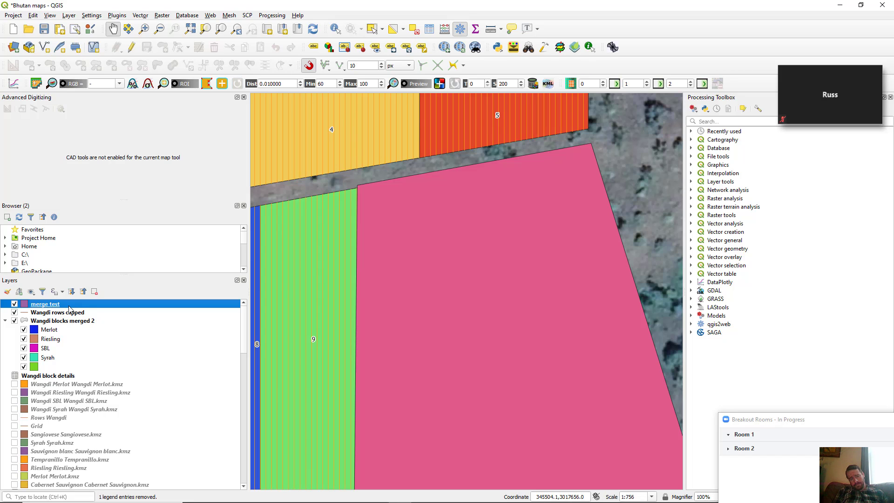
# Start editing merge test with the Vertex tool and move its top-left corner toward block 9
pyautogui.click(130, 48)
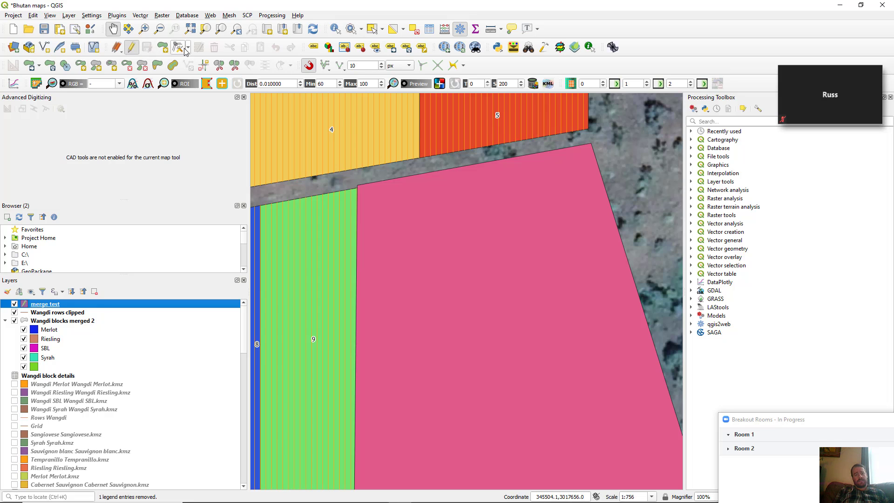
pyautogui.click(179, 47)
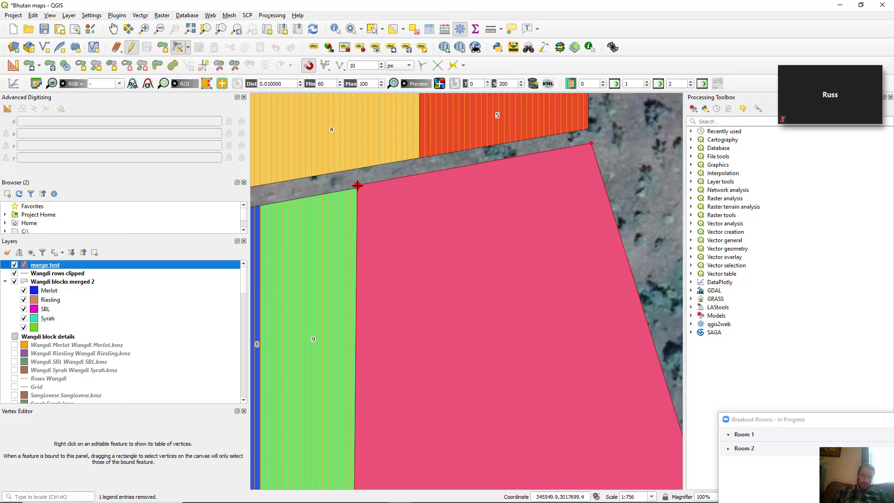
pyautogui.click(357, 186)
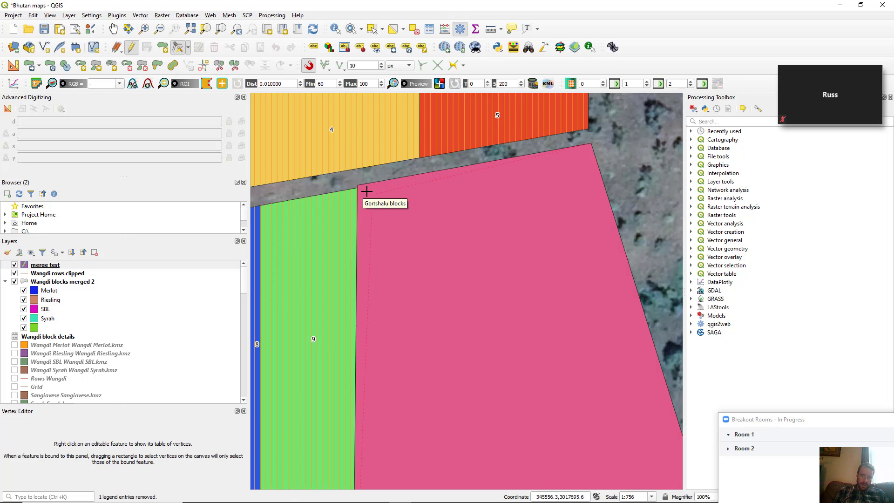
pyautogui.click(362, 188)
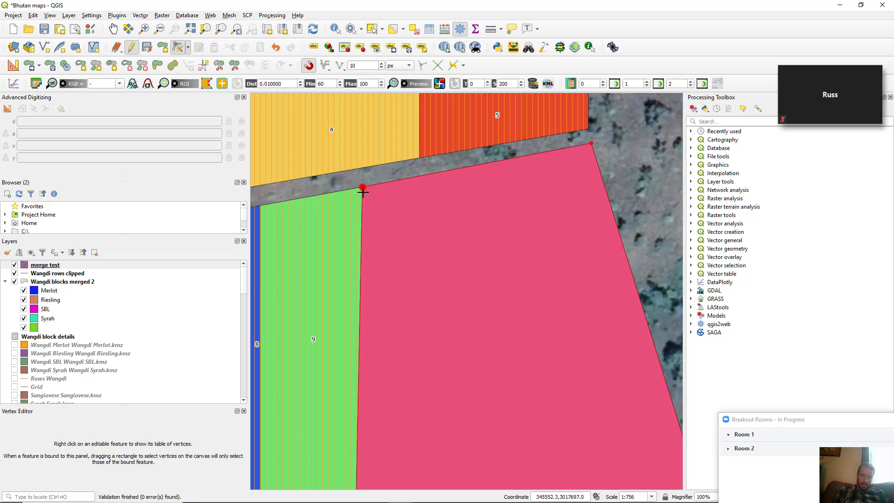
pyautogui.scroll(2, 355, 203)
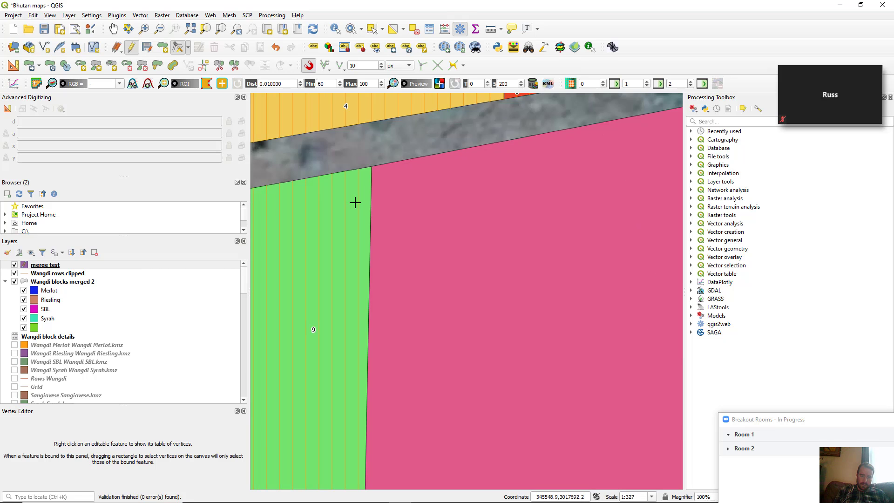
# Reposition the pink block's top-left vertex onto green block 9's corner, then zoom out
pyautogui.click(372, 166)
pyautogui.click(396, 152)
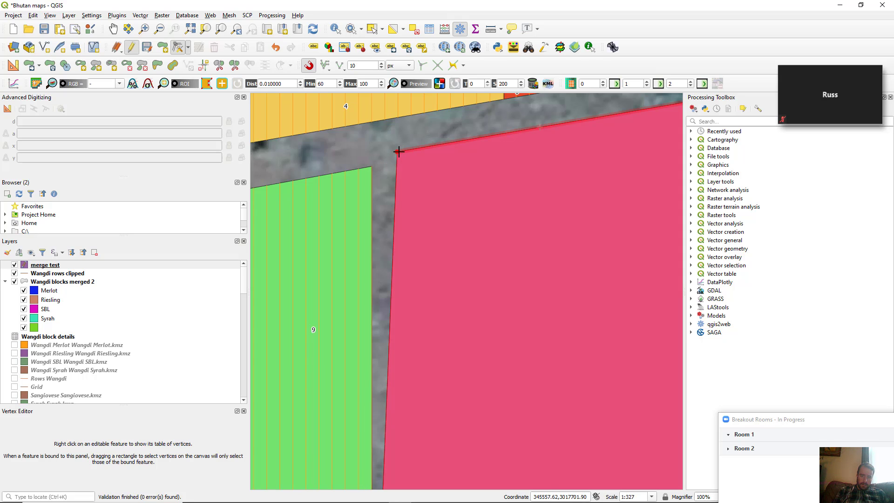
pyautogui.click(385, 159)
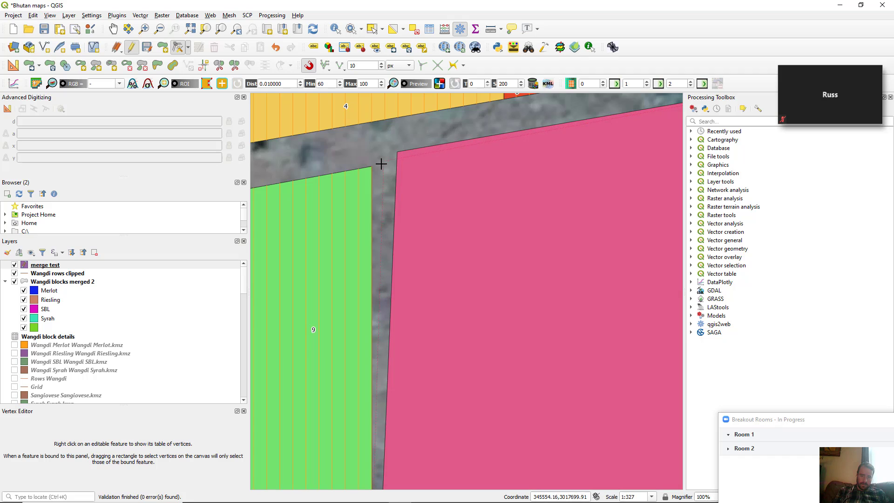
pyautogui.click(373, 168)
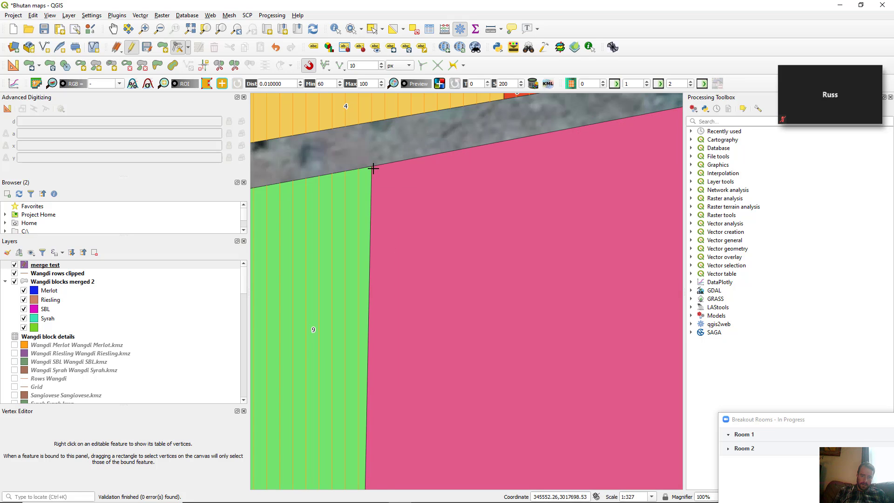
pyautogui.scroll(-2, 365, 228)
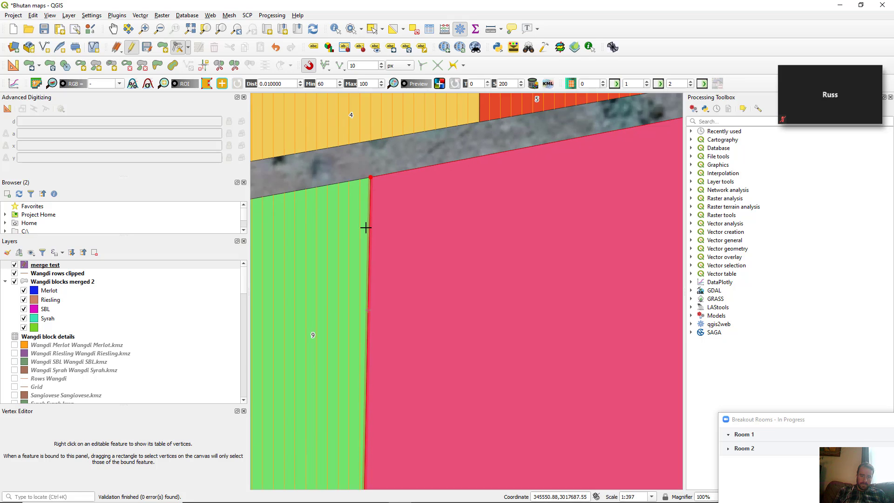
pyautogui.scroll(-1, 365, 228)
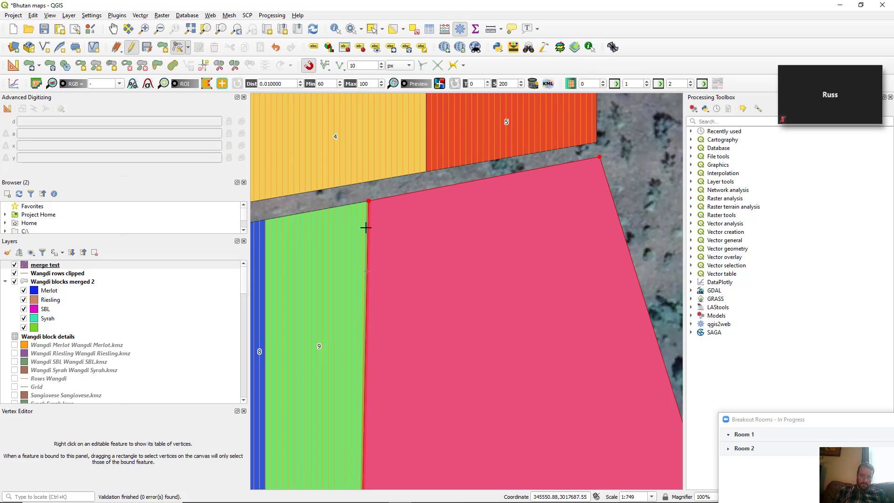
pyautogui.scroll(-1, 365, 227)
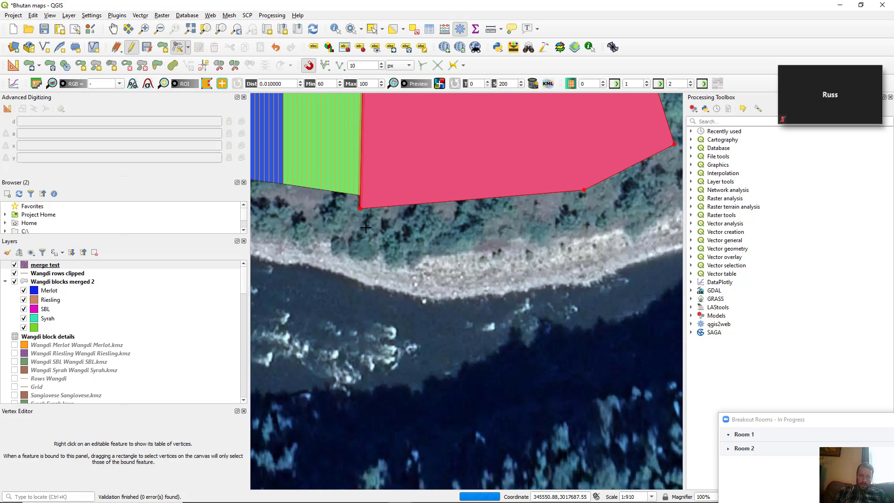
# Snap the pink block's lower-left vertex onto block 9's lower corner so the bottom edges join
pyautogui.scroll(2, 366, 228)
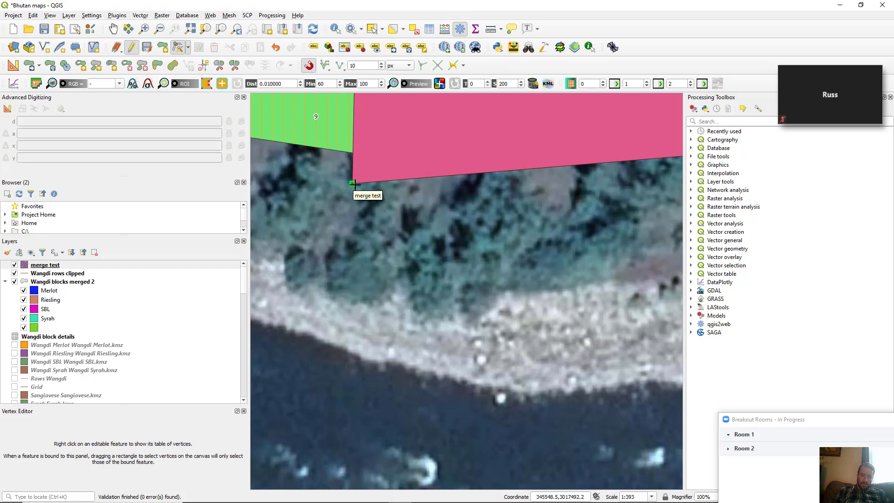
pyautogui.click(370, 163)
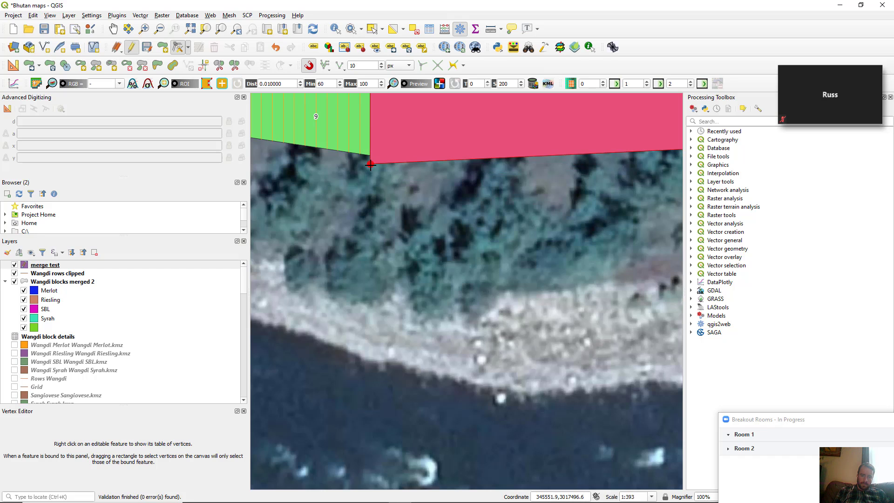
pyautogui.moveTo(370, 164); pyautogui.dragTo(405, 162)
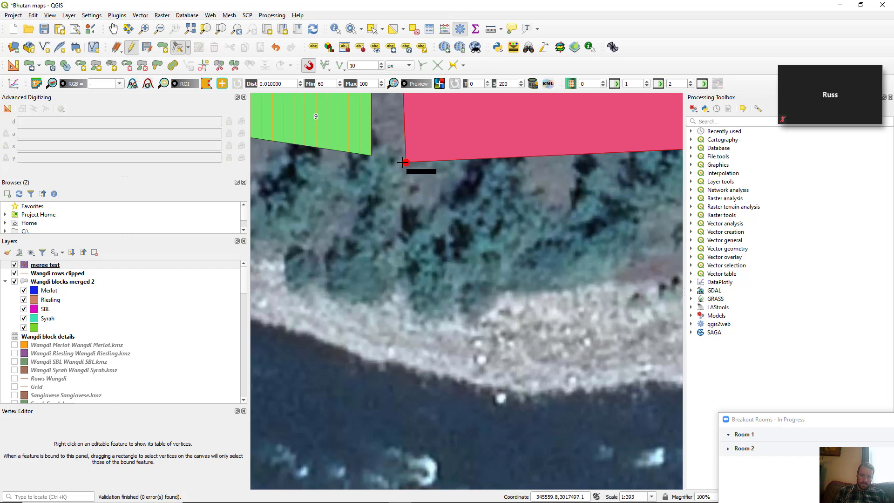
pyautogui.click(373, 157)
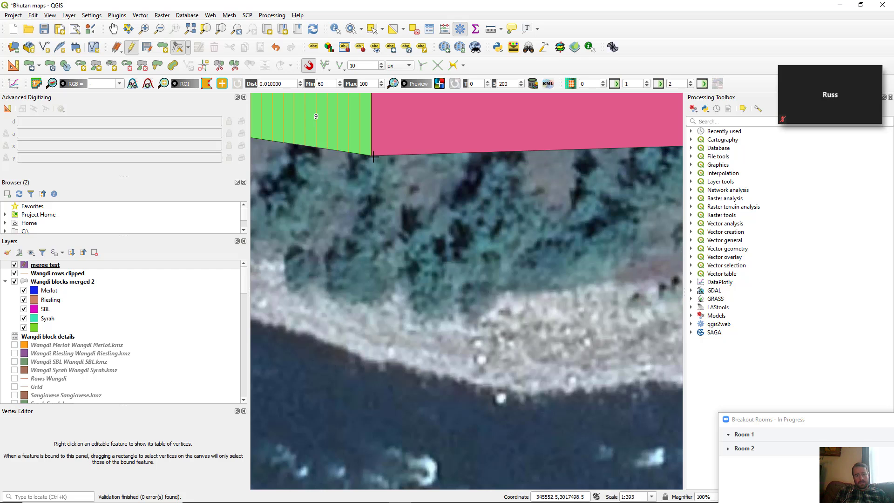
pyautogui.scroll(-3, 425, 235)
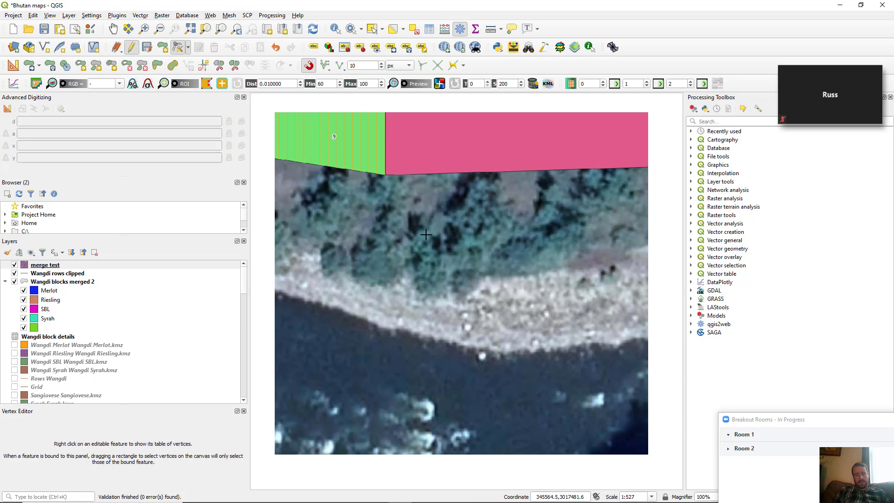
pyautogui.scroll(-4, 425, 235)
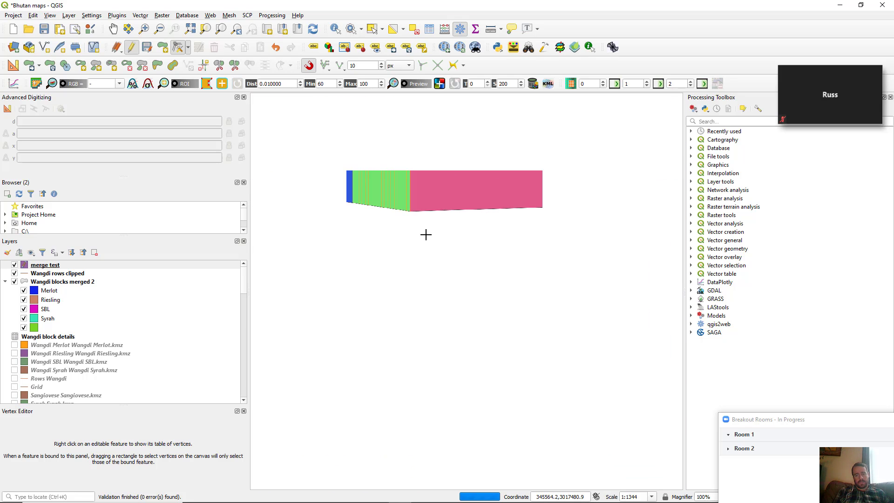
# Stop editing the merge test layer and save its vertex changes
pyautogui.scroll(-1, 425, 235)
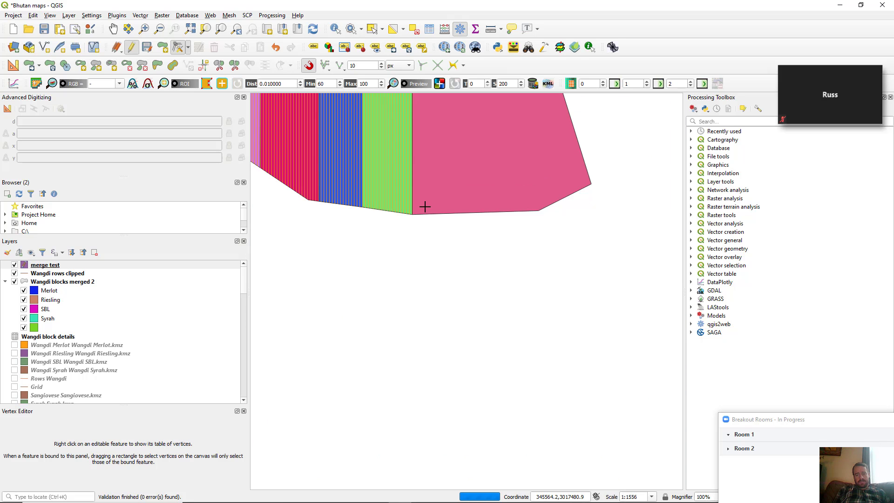
pyautogui.press('Up')
pyautogui.press('Up')
pyautogui.press('Up')
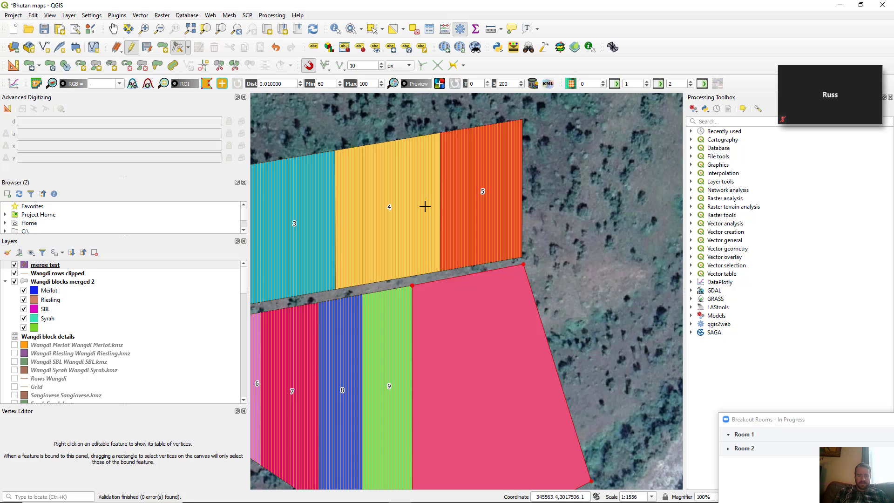
pyautogui.click(133, 47)
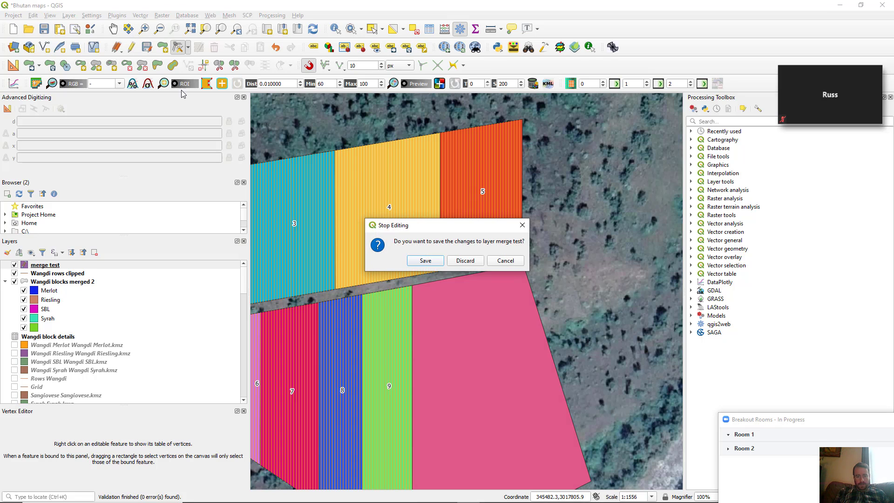
pyautogui.click(439, 264)
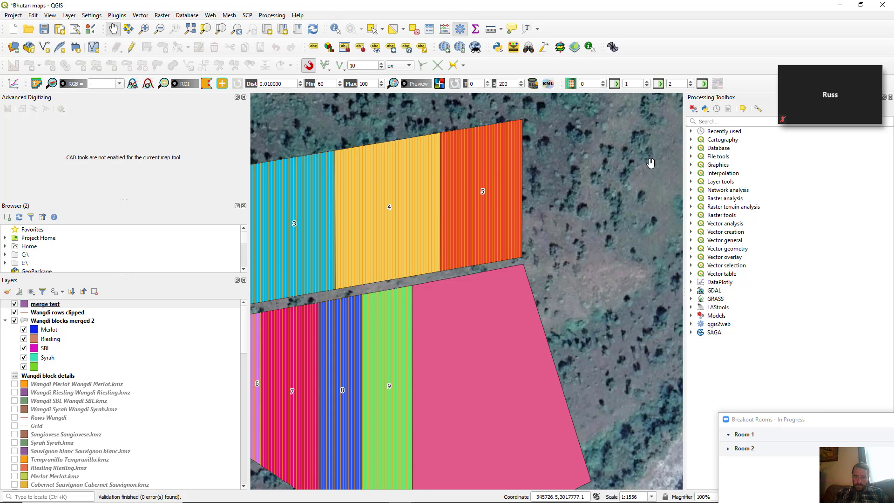
# Search the Processing Toolbox for 'merge' and launch Merge vector layers
pyautogui.click(709, 122)
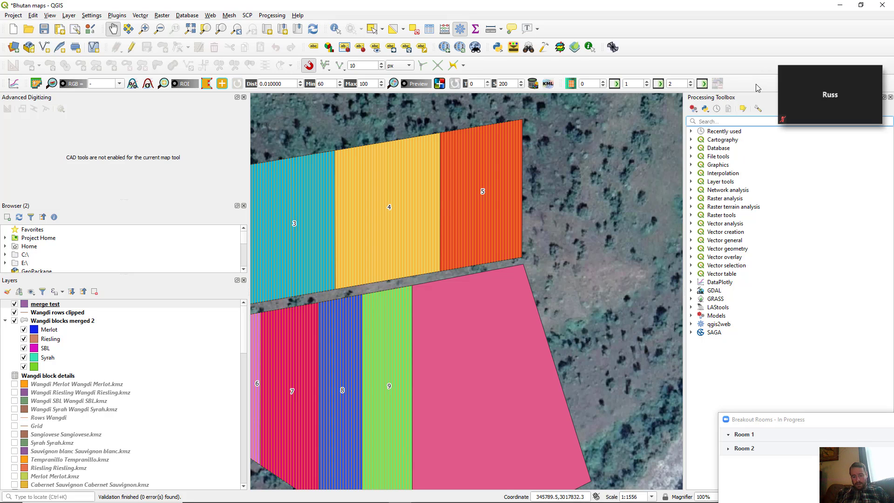
pyautogui.write('m')
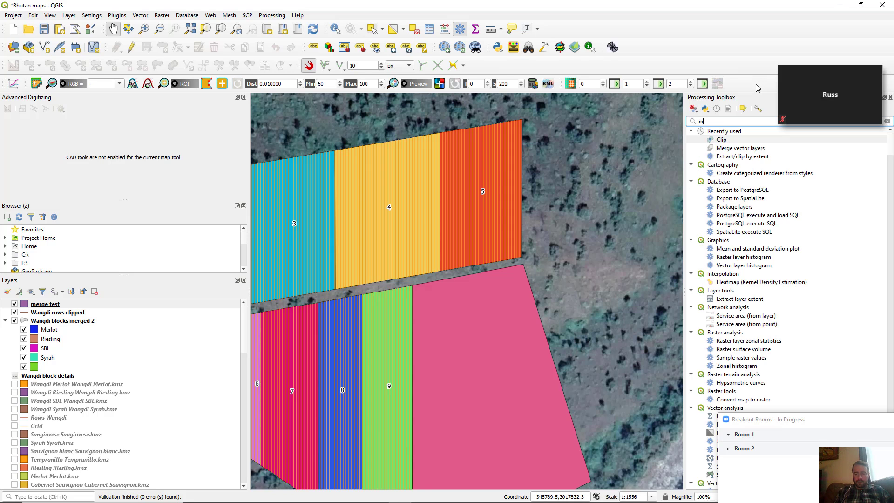
pyautogui.write('erge')
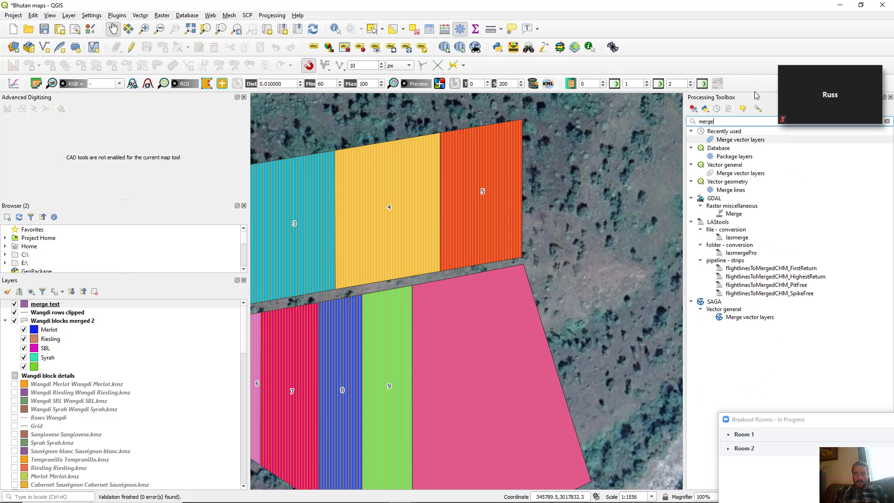
pyautogui.doubleClick(739, 141)
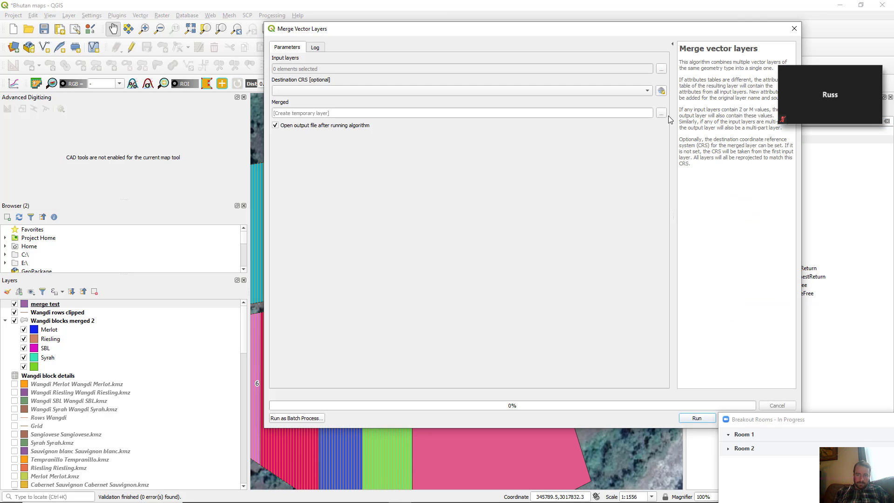
# Tick Gortshalu blocks and merge test in the Input layers selection list
pyautogui.click(660, 70)
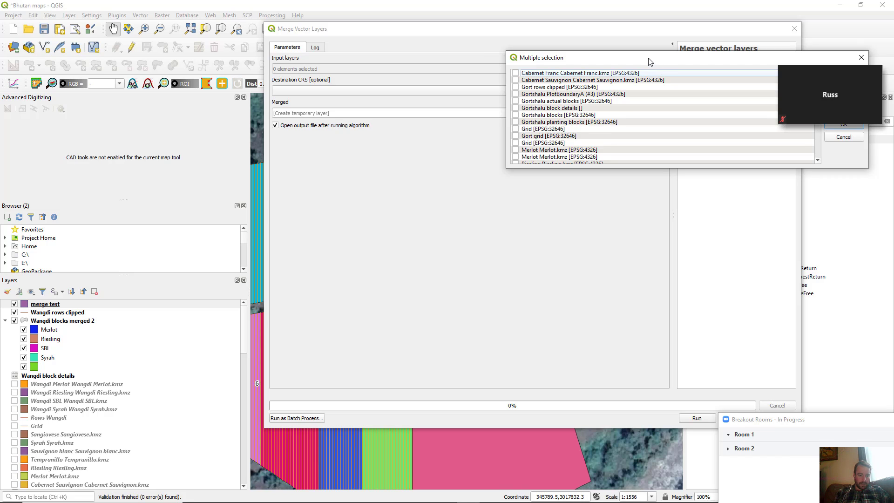
pyautogui.moveTo(650, 62); pyautogui.dragTo(580, 68)
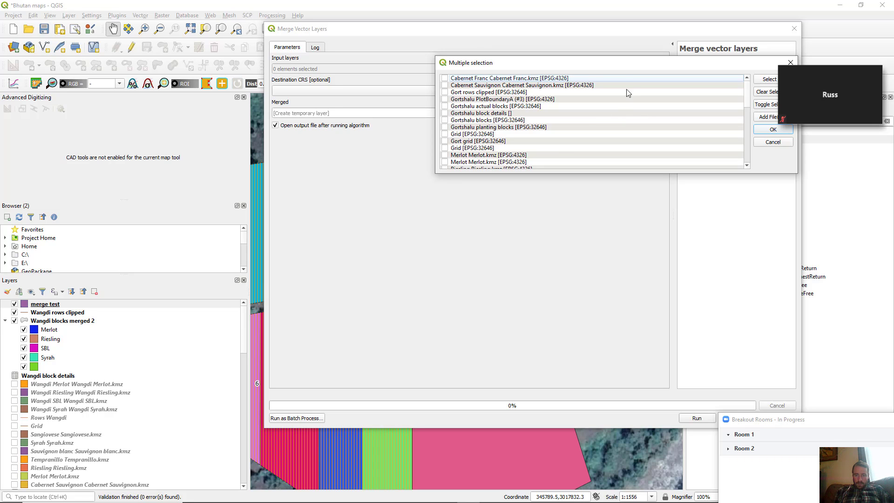
pyautogui.moveTo(590, 62); pyautogui.dragTo(561, 60)
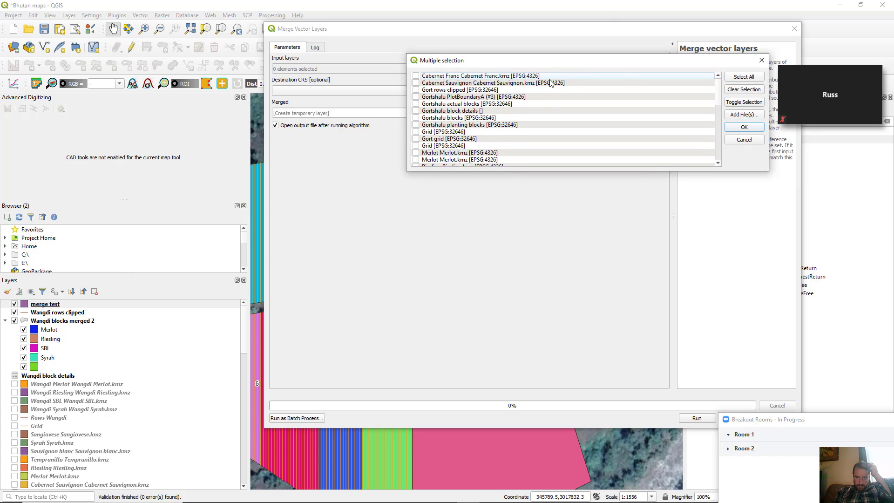
pyautogui.moveTo(720, 96)
pyautogui.mouseDown()
pyautogui.moveTo(719, 107)
pyautogui.moveTo(720, 95)
pyautogui.mouseUp()
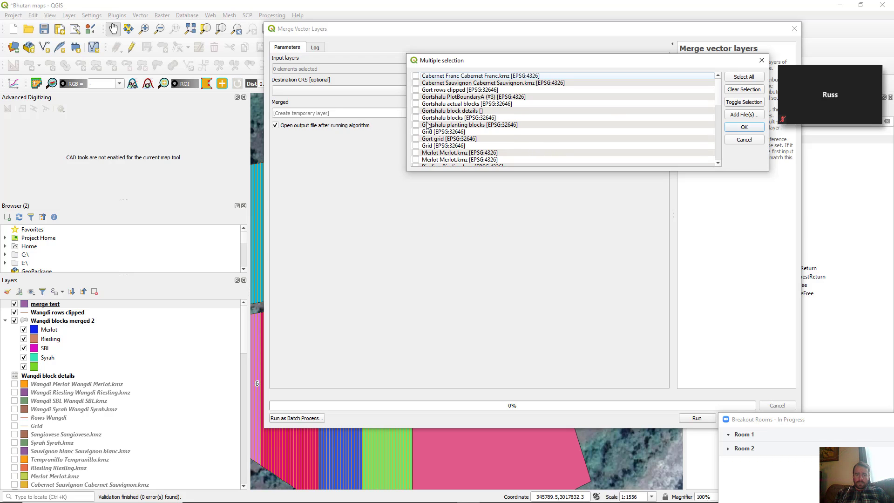
pyautogui.click(416, 118)
pyautogui.scroll(-1, 719, 103)
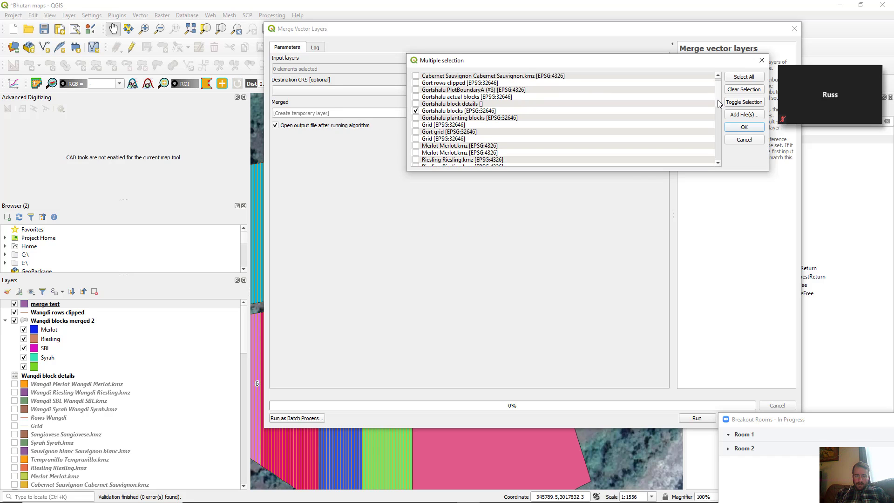
pyautogui.moveTo(719, 105)
pyautogui.mouseDown()
pyautogui.moveTo(718, 165)
pyautogui.moveTo(717, 101)
pyautogui.moveTo(716, 112)
pyautogui.mouseUp()
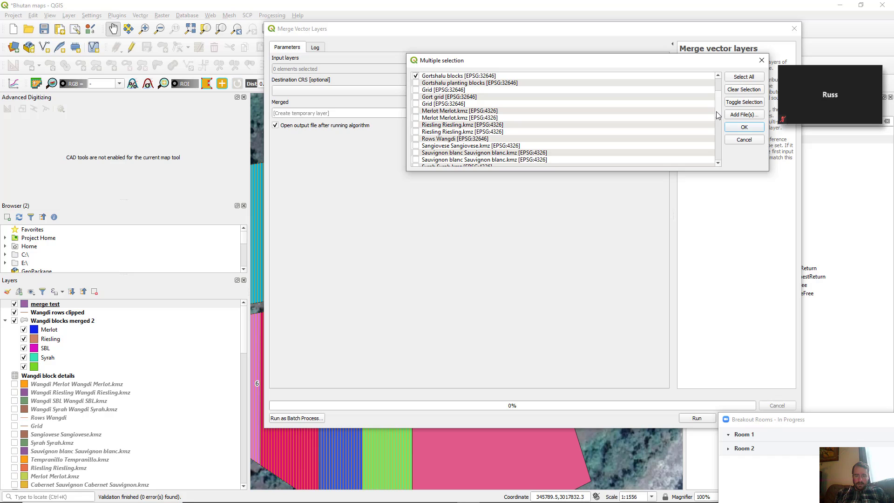
pyautogui.moveTo(717, 110); pyautogui.dragTo(720, 161)
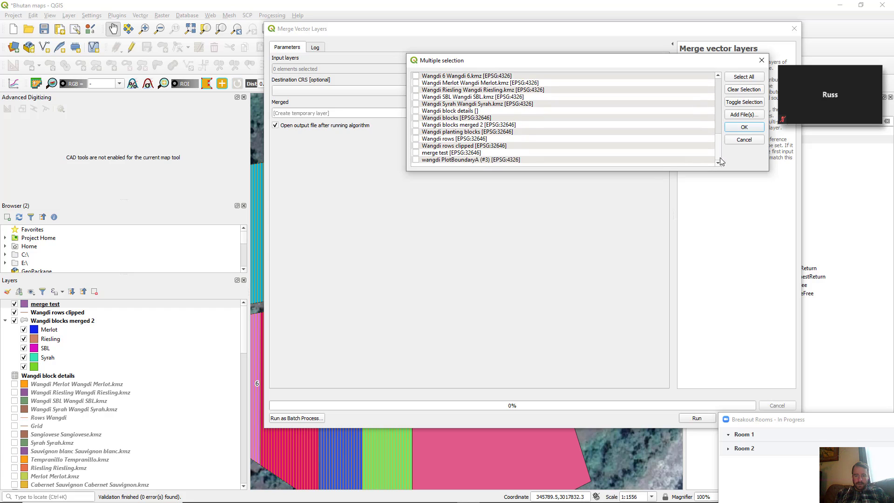
pyautogui.click(416, 153)
# Scroll back to the top of the list and confirm the two input layers
pyautogui.moveTo(716, 148); pyautogui.dragTo(716, 93)
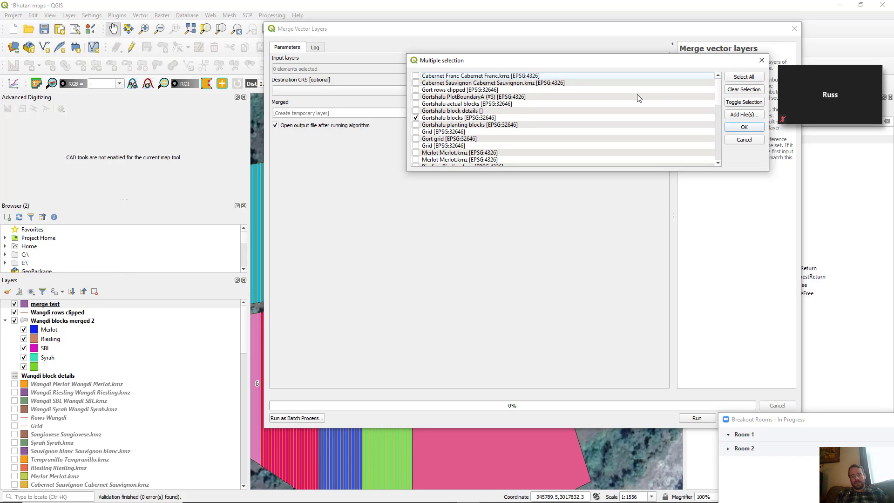
pyautogui.click(744, 127)
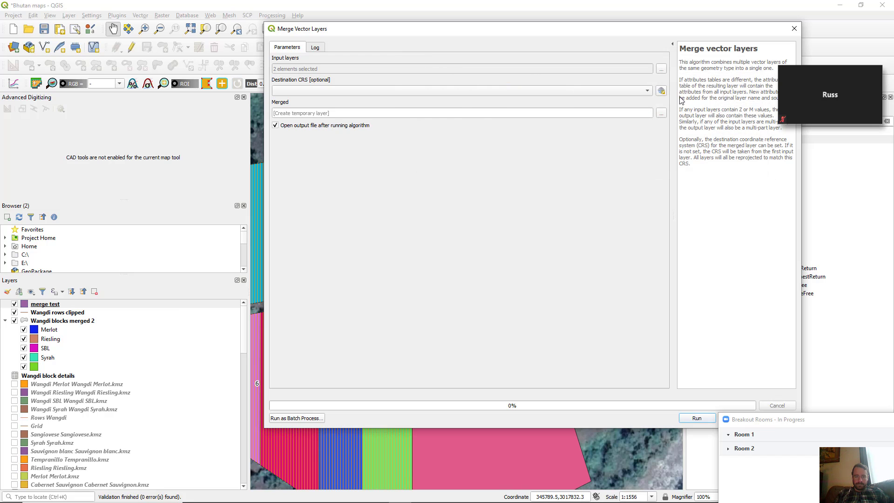
# Set Destination CRS to EPSG:32646 and choose Save to File for the merged output
pyautogui.click(645, 96)
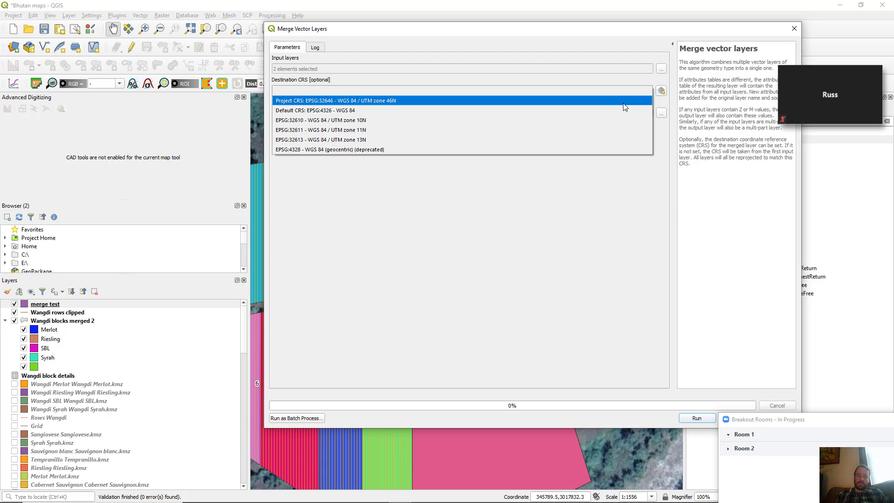
pyautogui.click(623, 104)
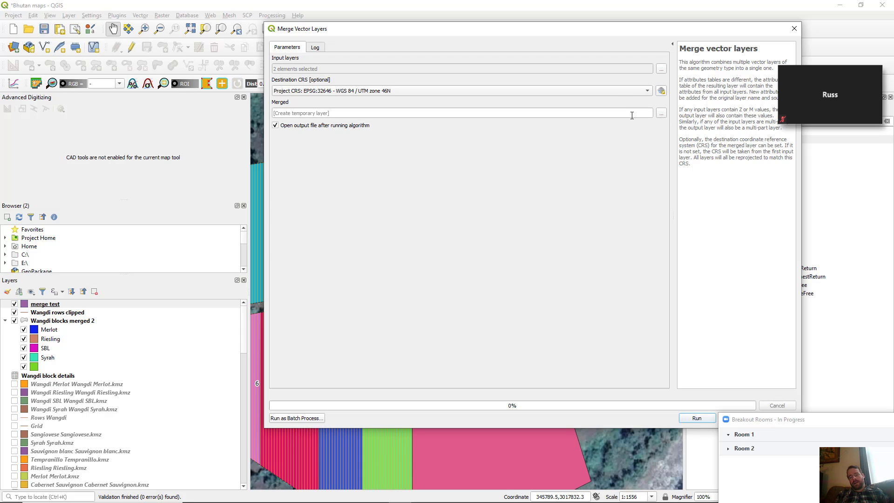
pyautogui.click(661, 114)
pyautogui.click(662, 114)
pyautogui.click(662, 115)
pyautogui.click(675, 131)
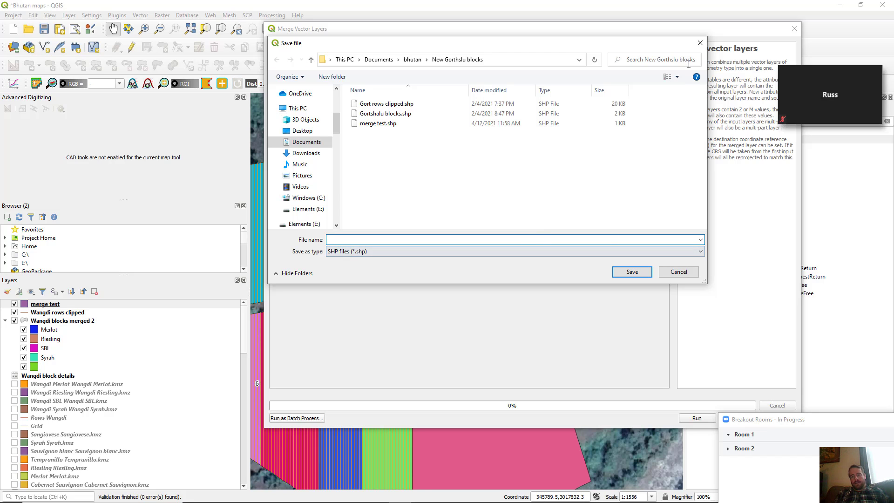
# Dismiss the Save file dialog and close Merge Vector Layers without running the merge
pyautogui.click(700, 43)
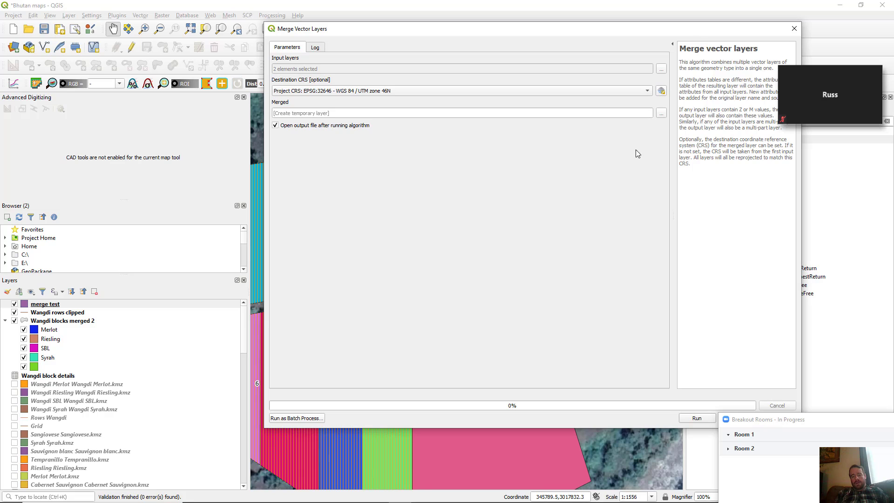
pyautogui.click(793, 28)
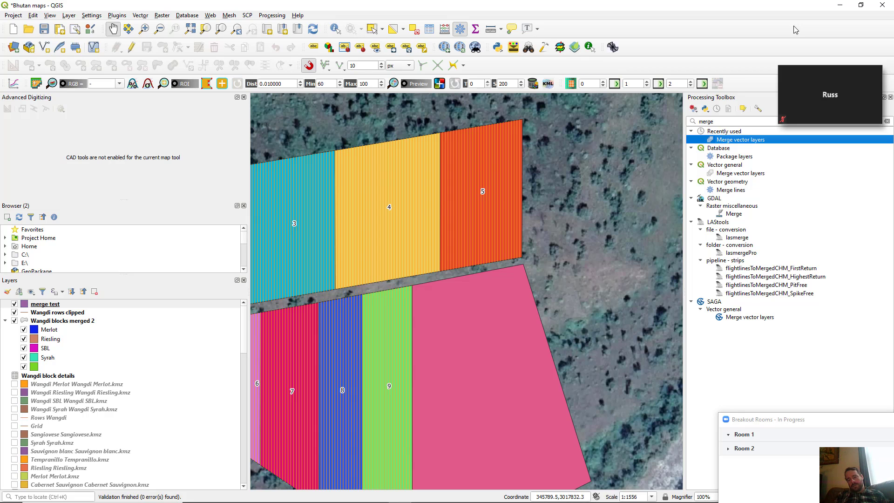
# Search the Processing Toolbox for 'fix' and open Fix geometries under Vector geometry
pyautogui.doubleClick(719, 121)
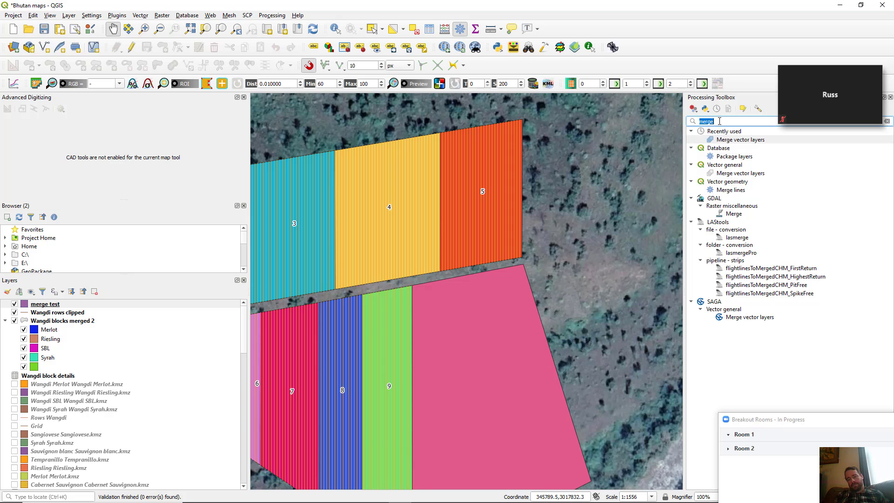
pyautogui.press('BackSpace')
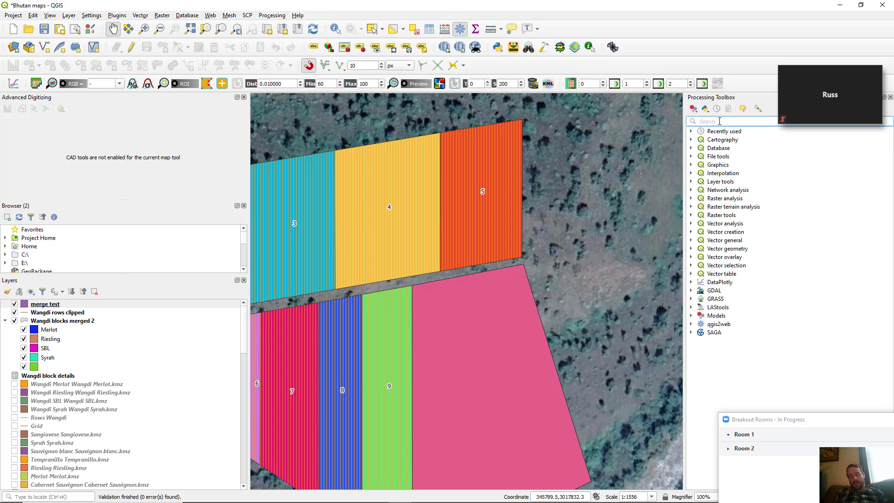
pyautogui.write('fix')
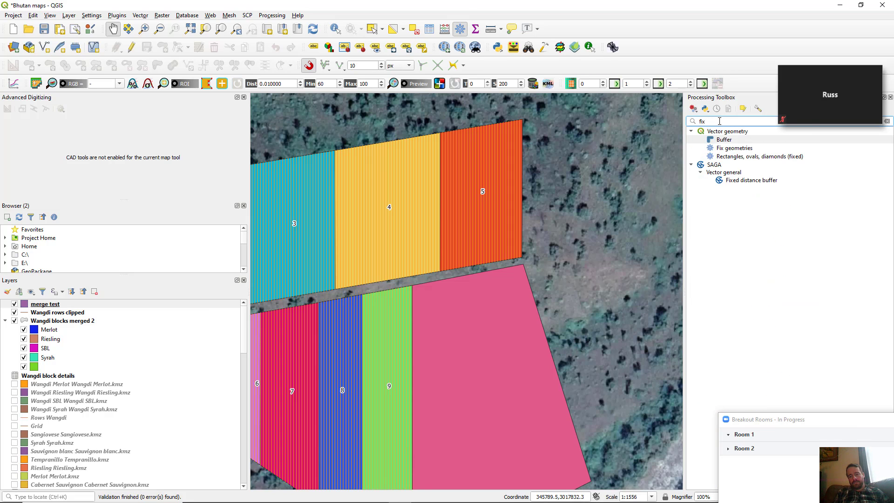
pyautogui.doubleClick(729, 149)
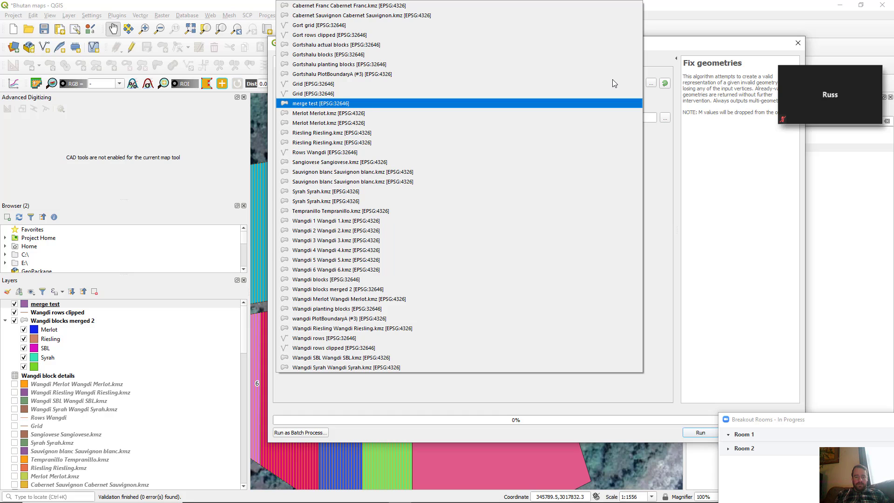
# Keep merge test as the input layer and cancel the Save to File output dialog
pyautogui.click(665, 107)
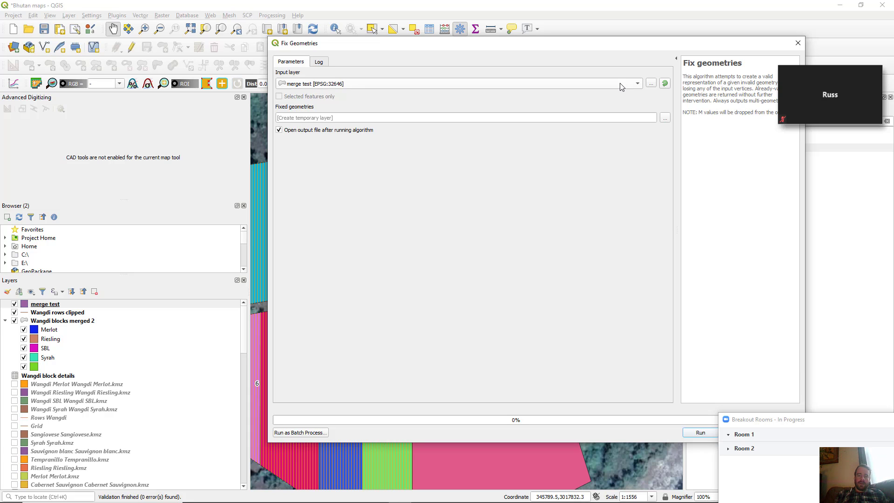
pyautogui.click(664, 118)
pyautogui.click(677, 135)
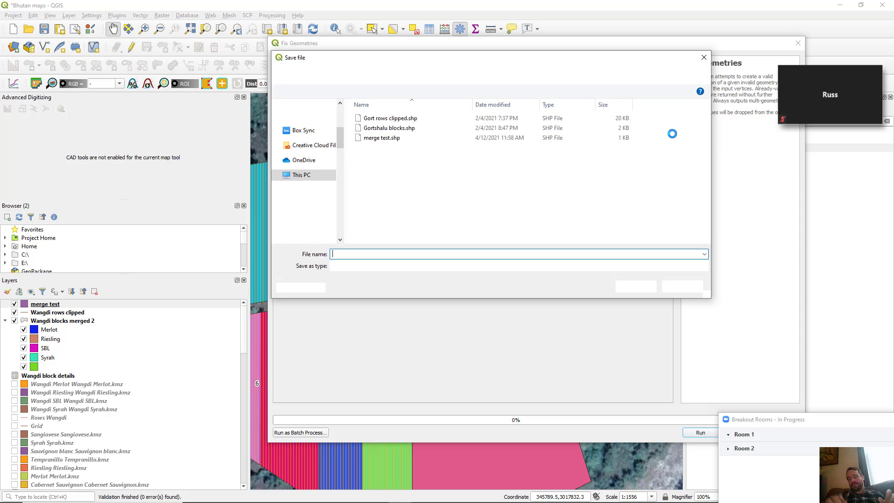
pyautogui.click(704, 58)
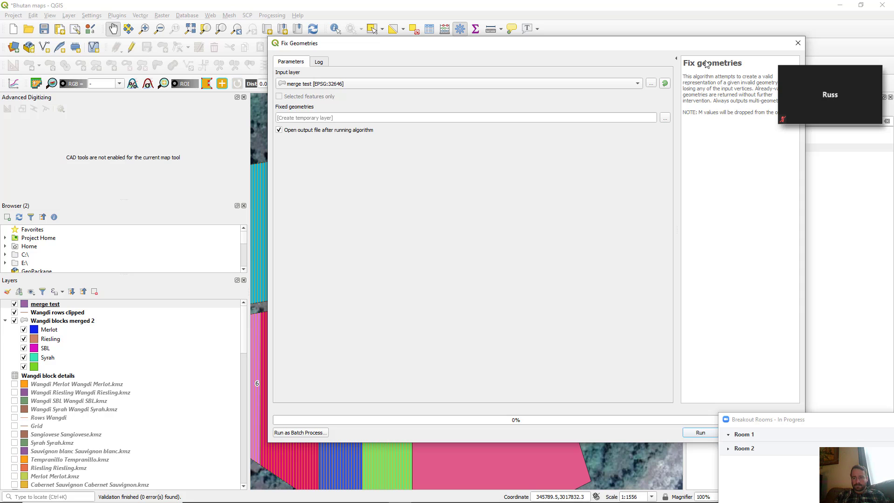
# Close the Fix Geometries window without running it, returning to the map
pyautogui.click(797, 43)
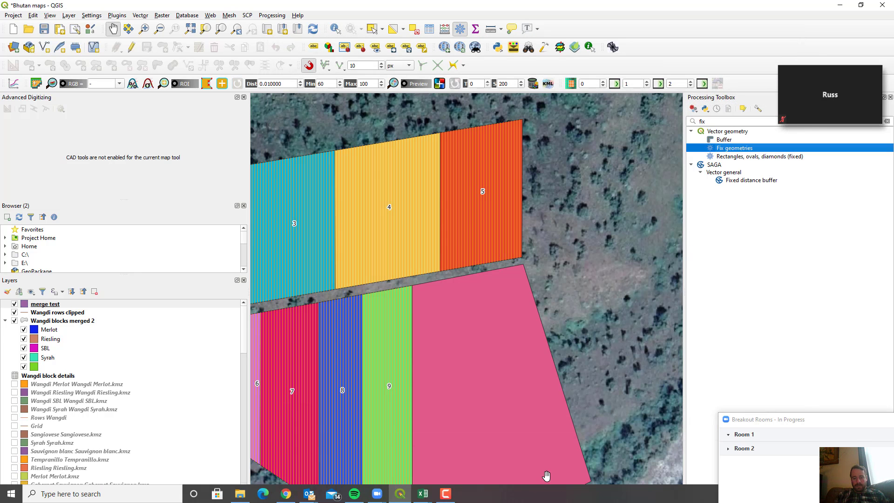
pyautogui.moveTo(497, 500)
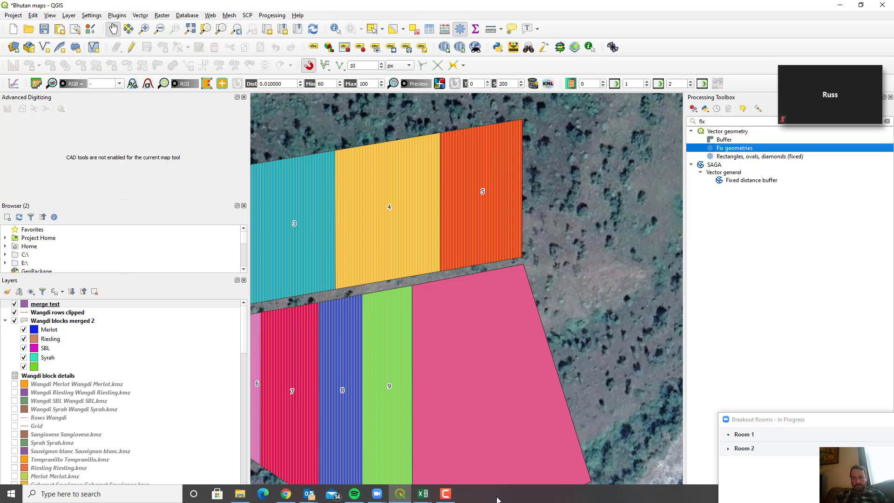
pyautogui.click(455, 500)
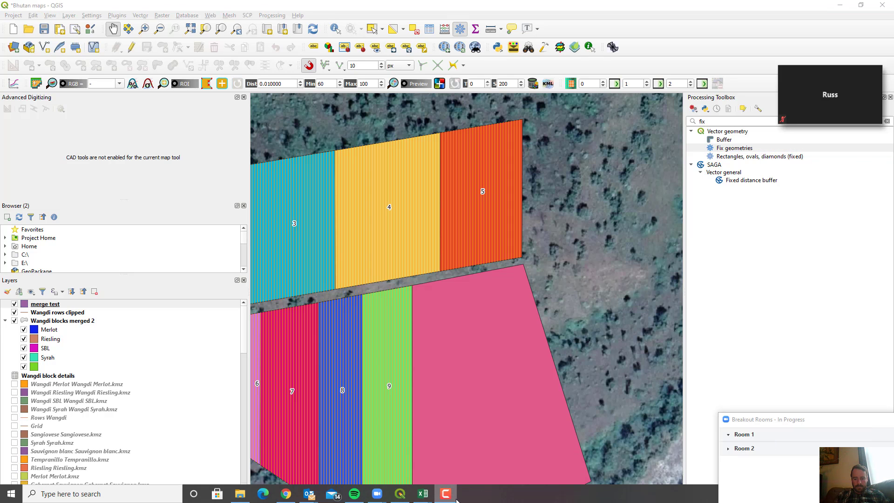